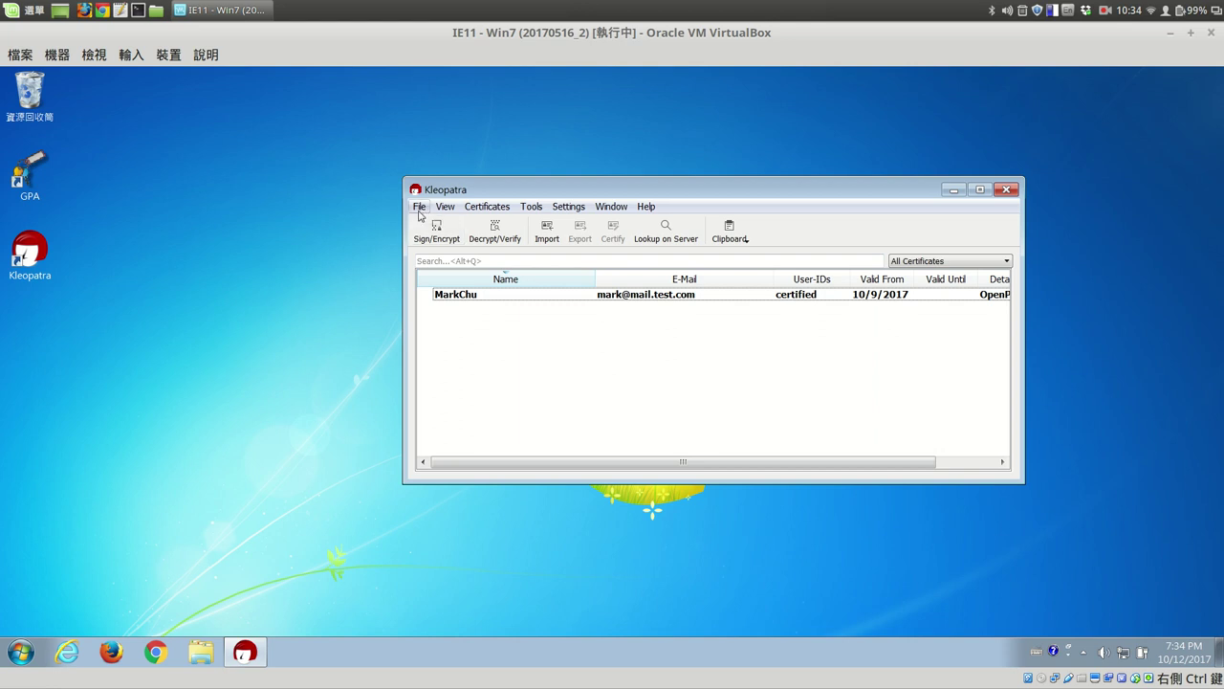
# Choose File > New Key Pair to launch the key pair creation wizard.
pyautogui.click(419, 211)
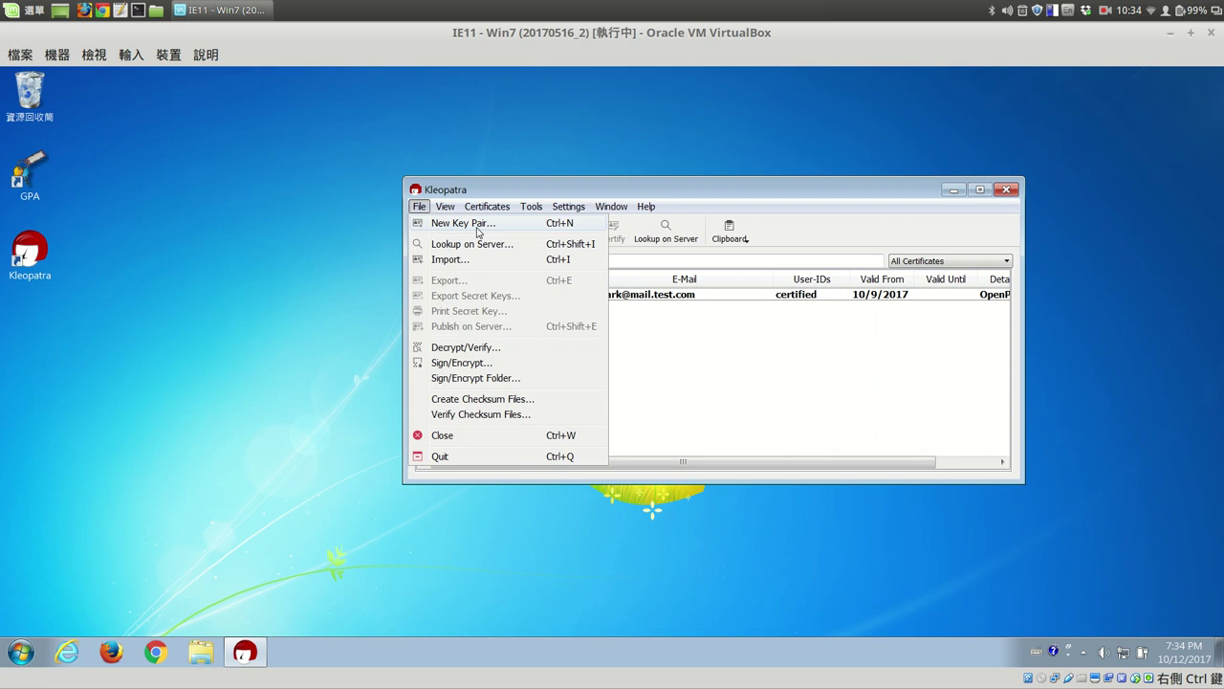
pyautogui.click(478, 229)
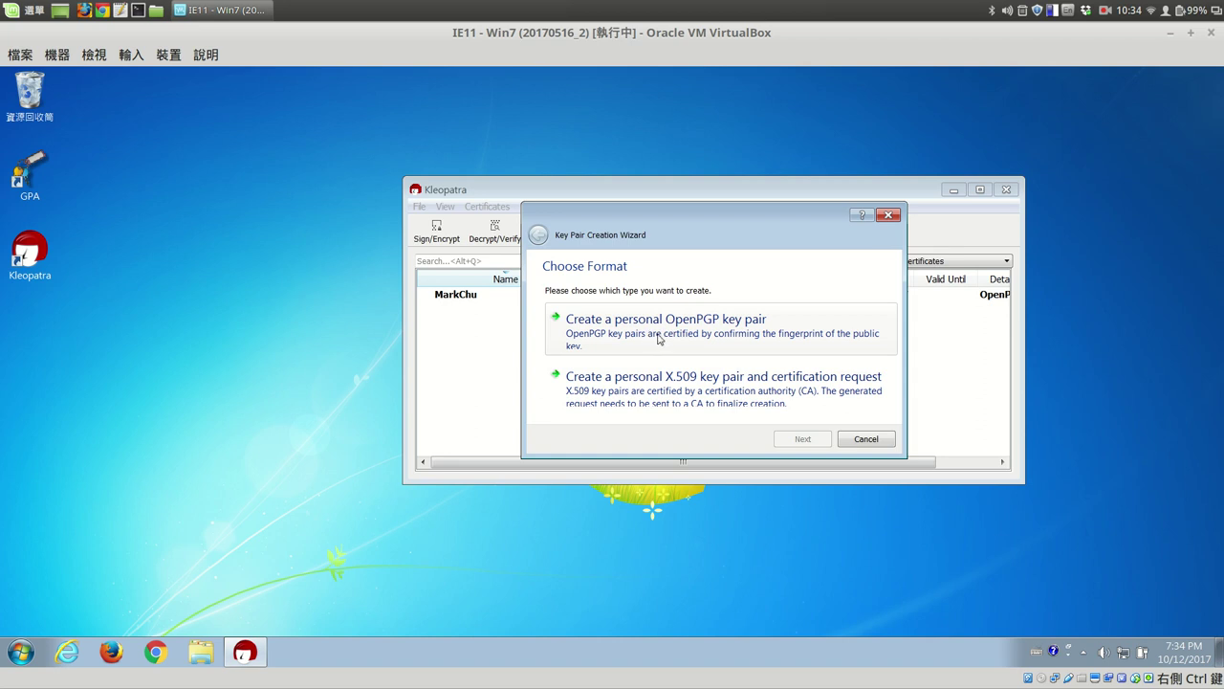
# Choose a personal OpenPGP key pair and enter the key holder's name, correcting the surname.
pyautogui.click(699, 330)
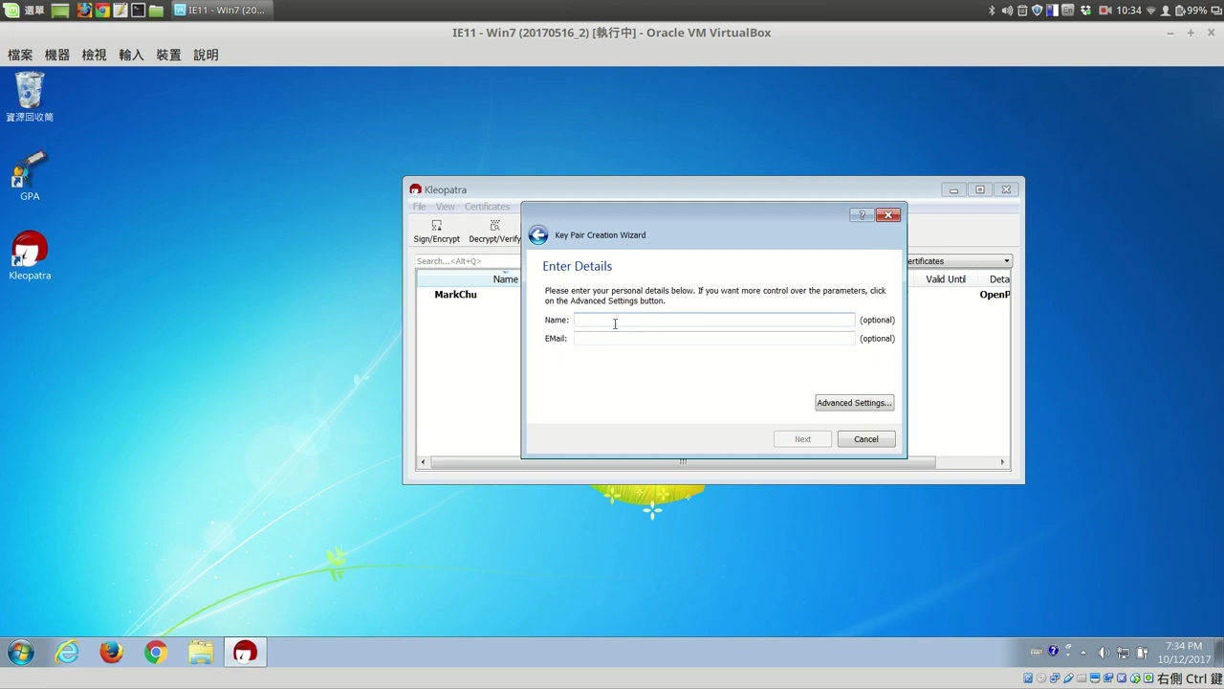
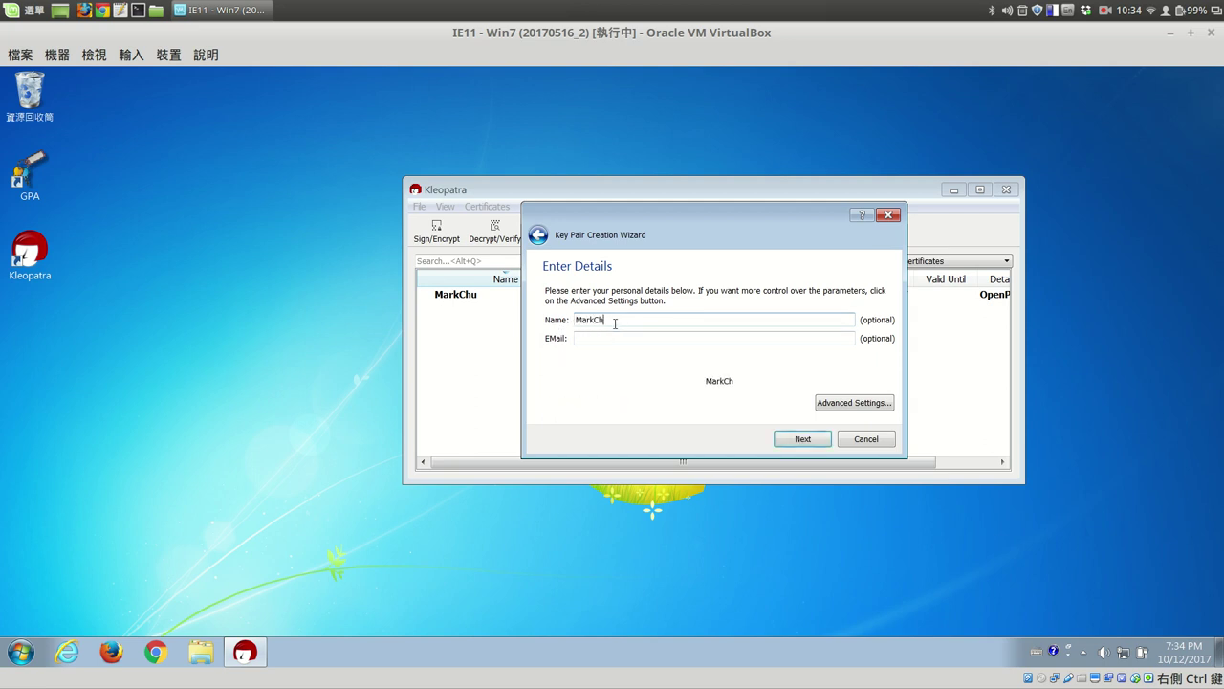
pyautogui.click(606, 340)
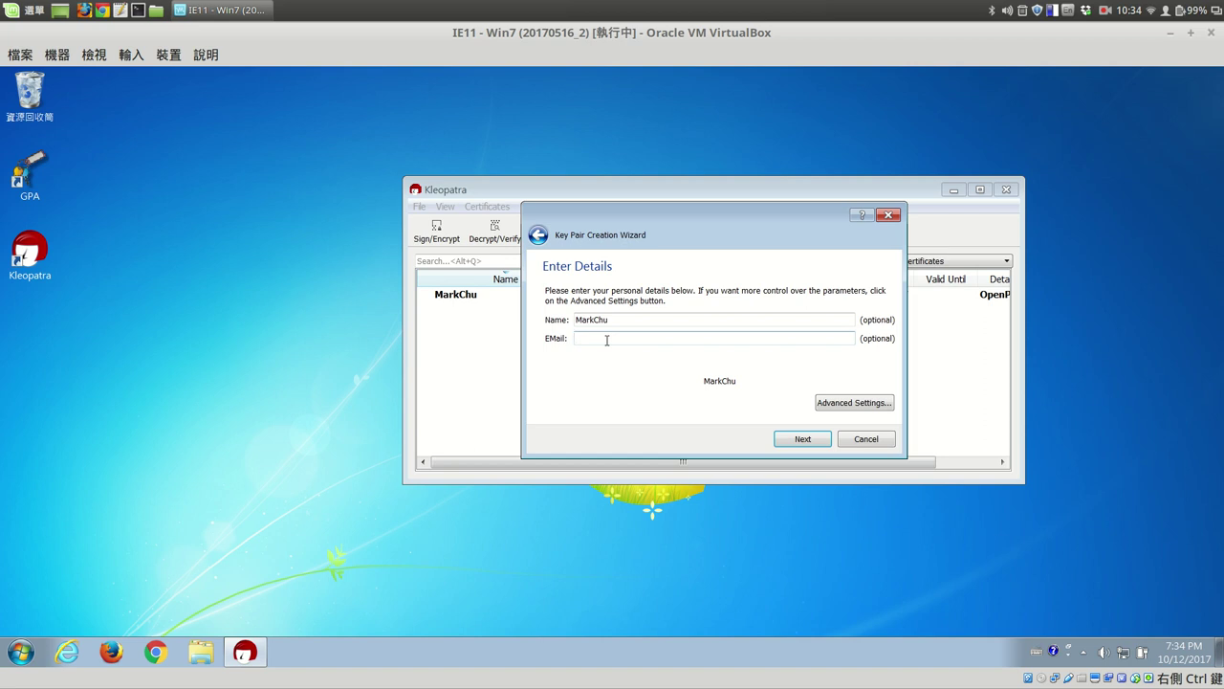
pyautogui.write('Mark')
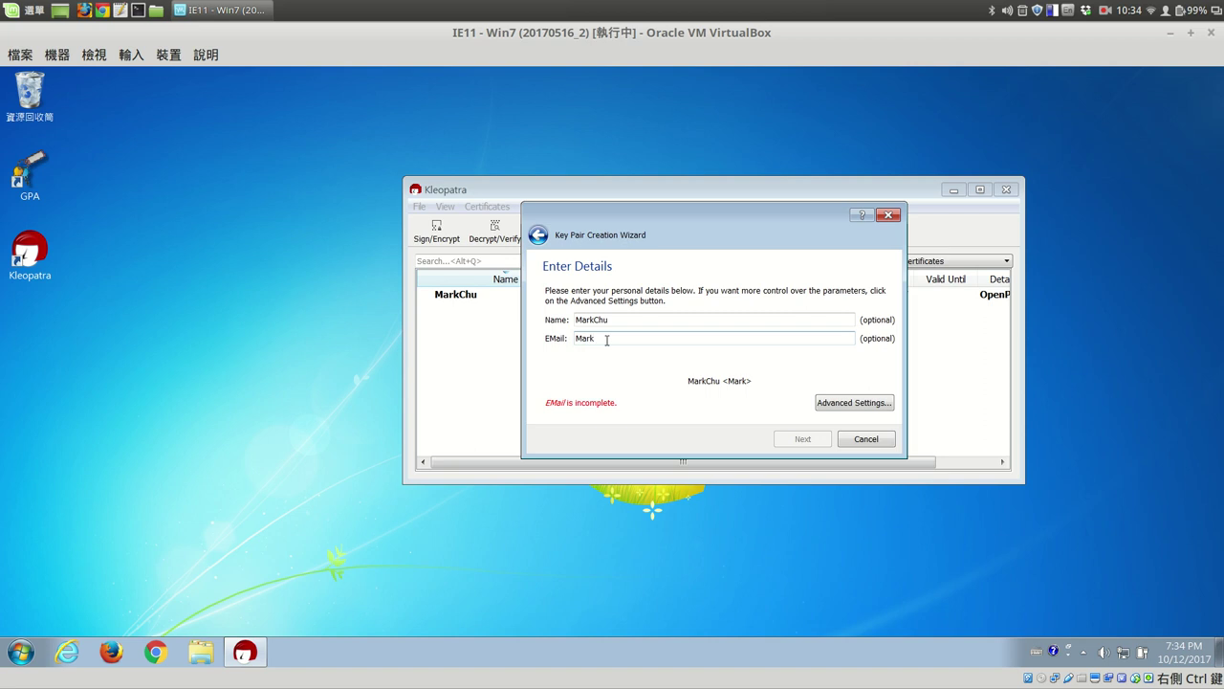
pyautogui.click(630, 319)
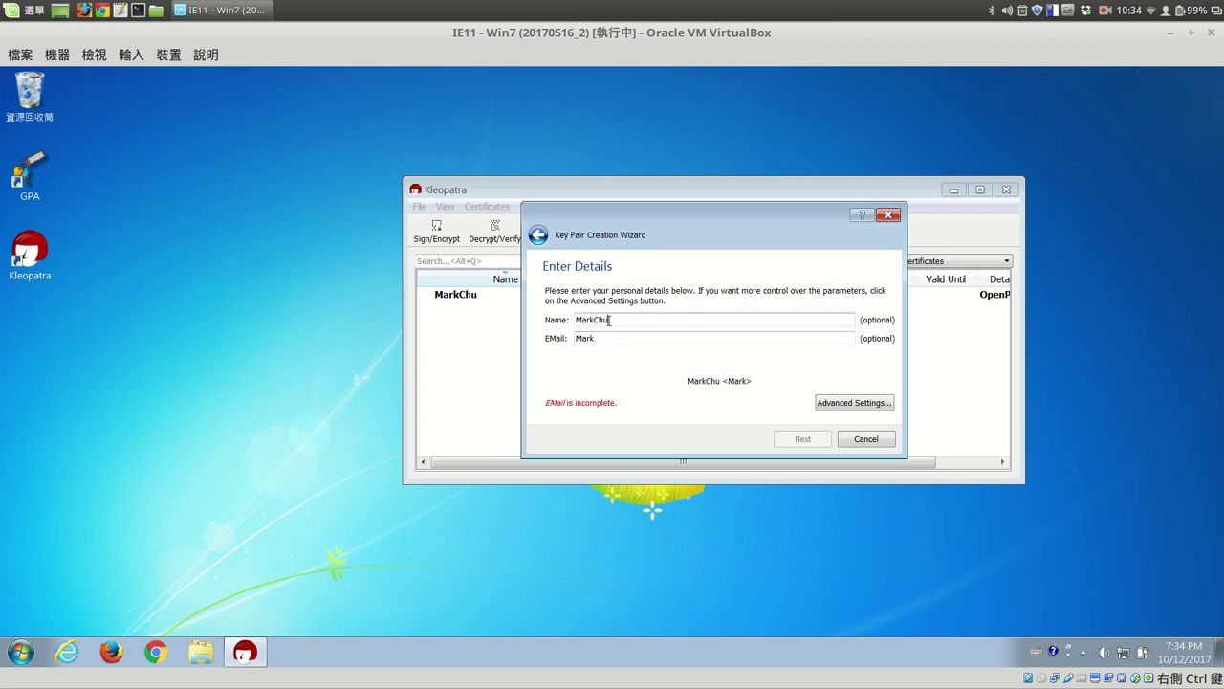
pyautogui.moveTo(594, 321); pyautogui.dragTo(636, 325)
pyautogui.write('Test')
# Complete the EMail field with the key holder's gmail.com address, fixing a typo.
pyautogui.click(604, 342)
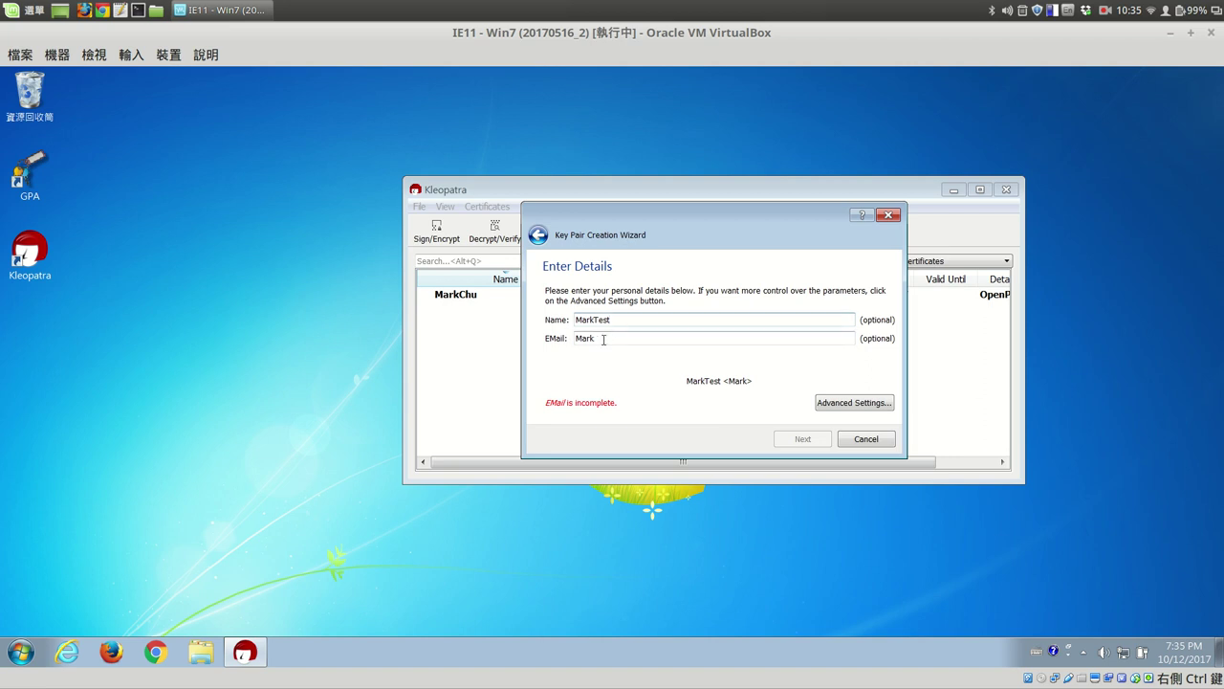
pyautogui.write('Test@')
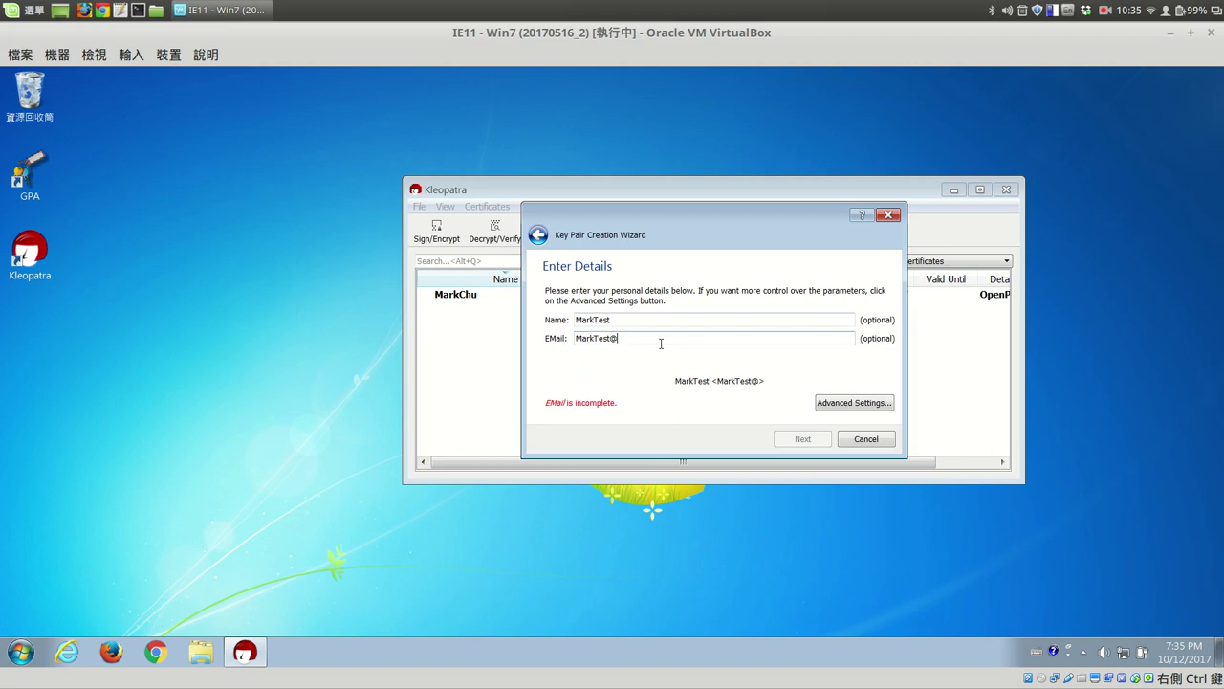
pyautogui.write('gm')
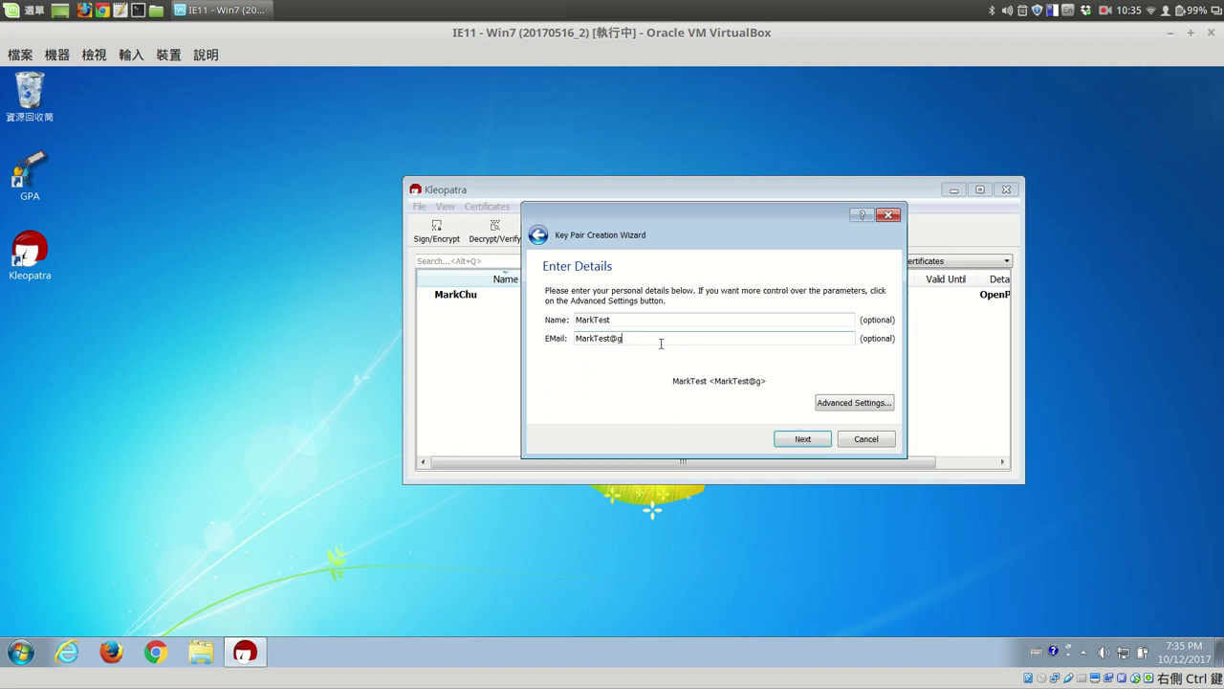
pyautogui.press('BackSpace')
pyautogui.press('BackSpace')
pyautogui.write('gmail.com')
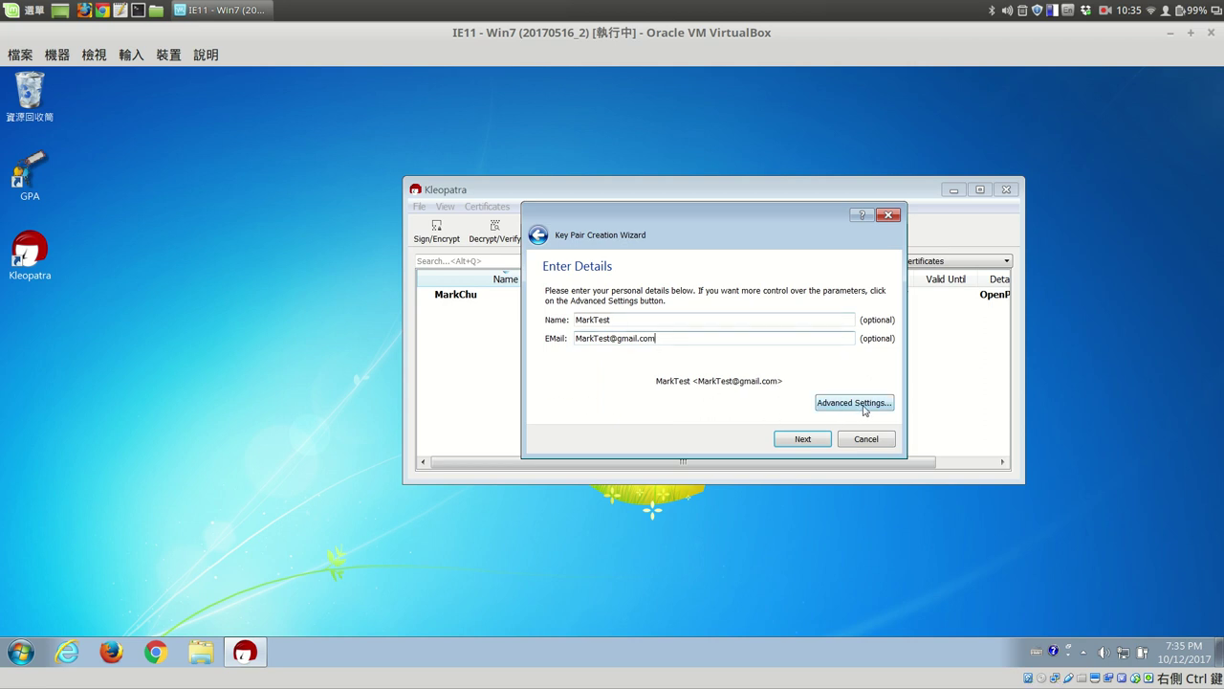
pyautogui.click(855, 402)
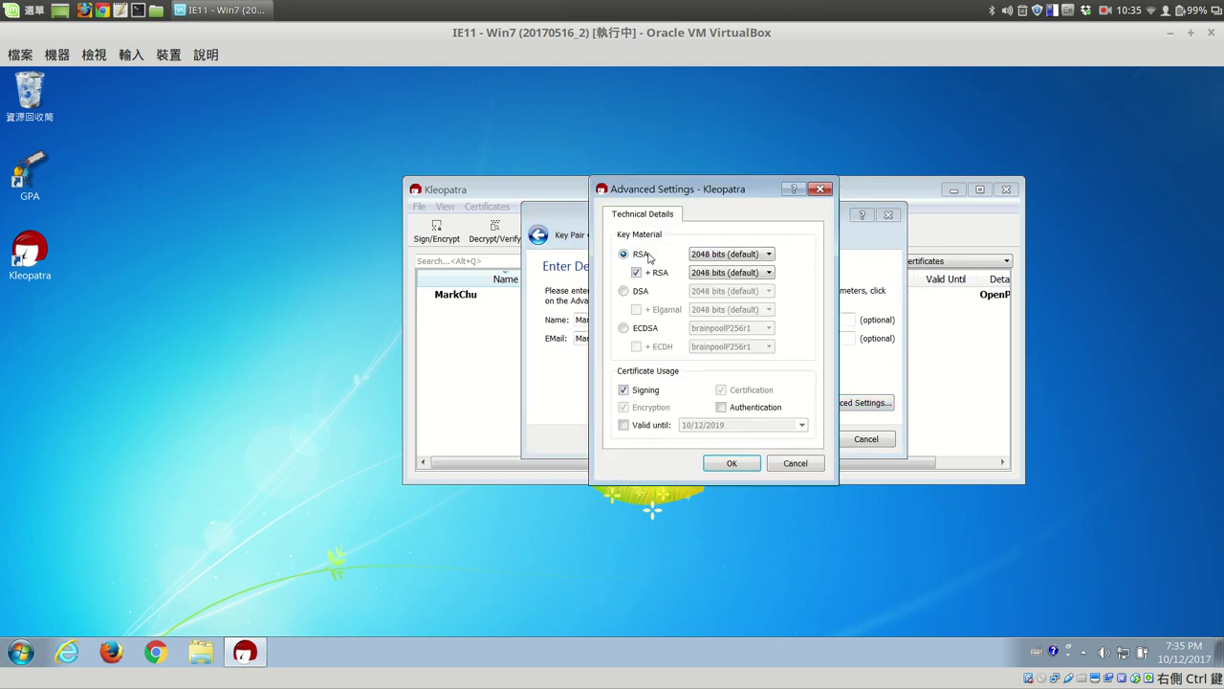
pyautogui.click(769, 255)
pyautogui.click(807, 261)
pyautogui.click(625, 425)
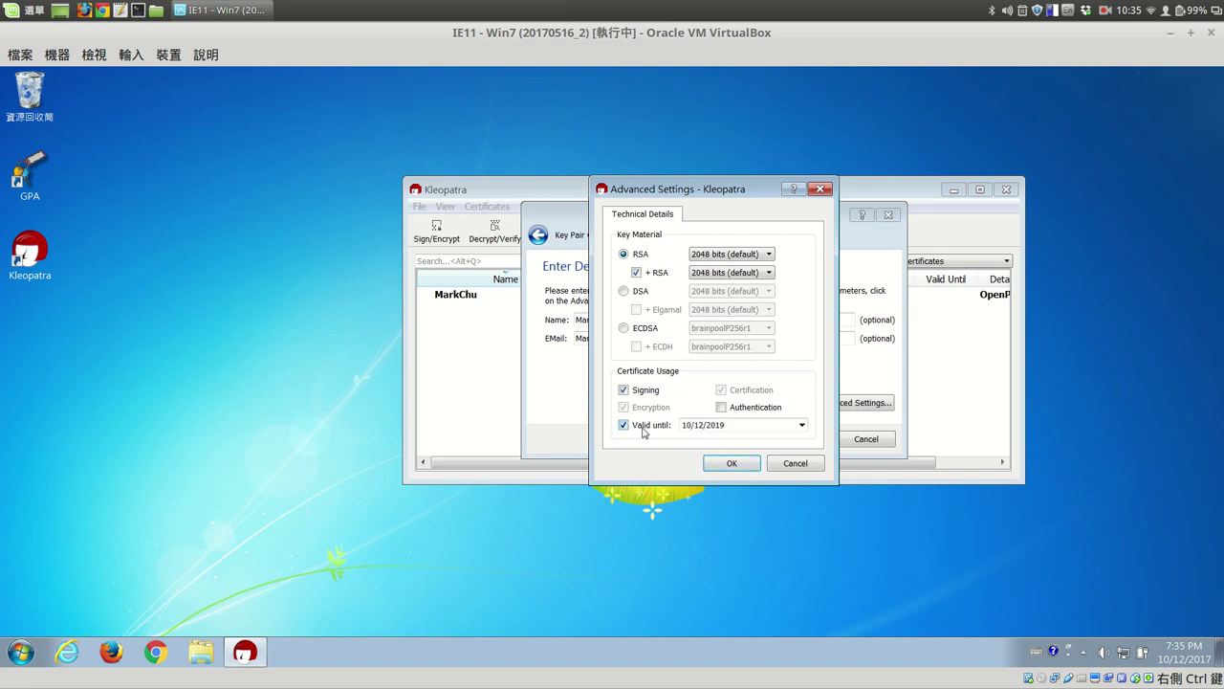
pyautogui.click(803, 426)
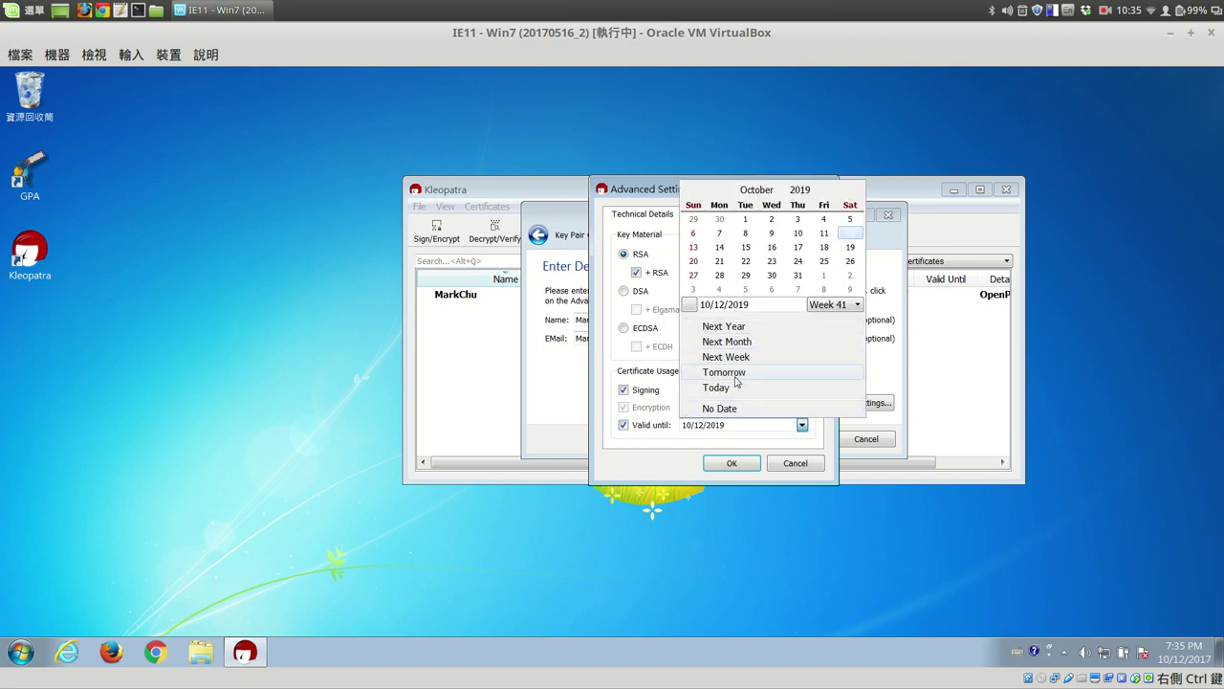
pyautogui.click(724, 326)
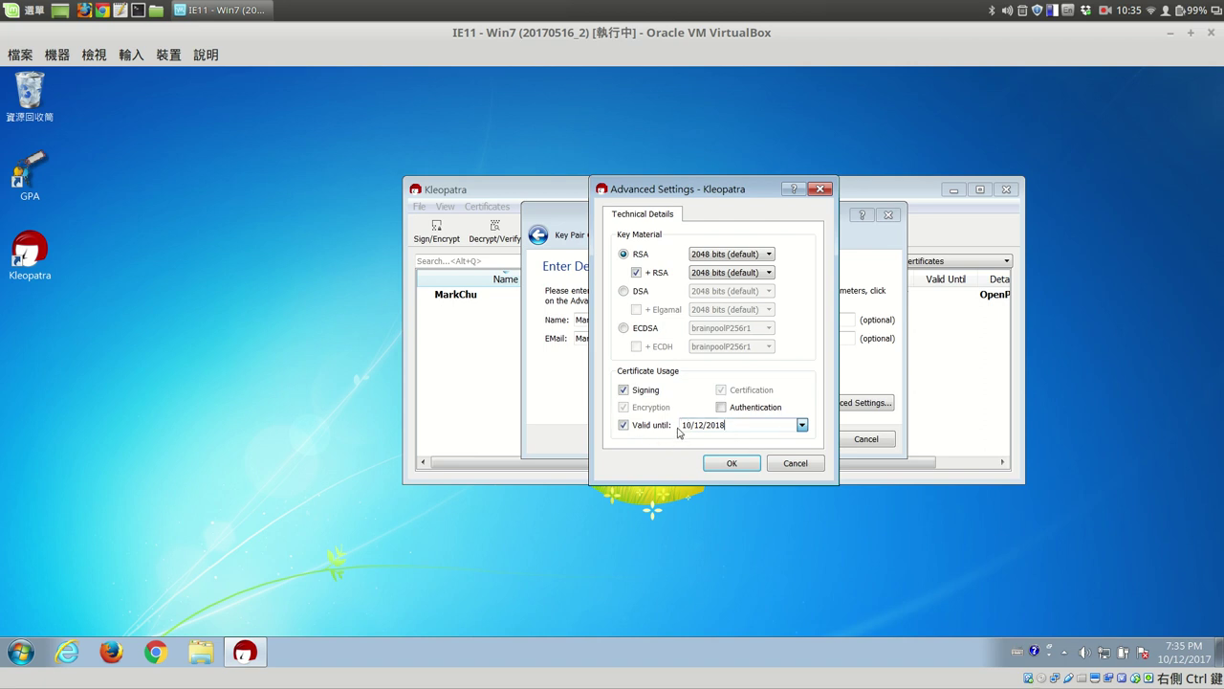
pyautogui.click(626, 429)
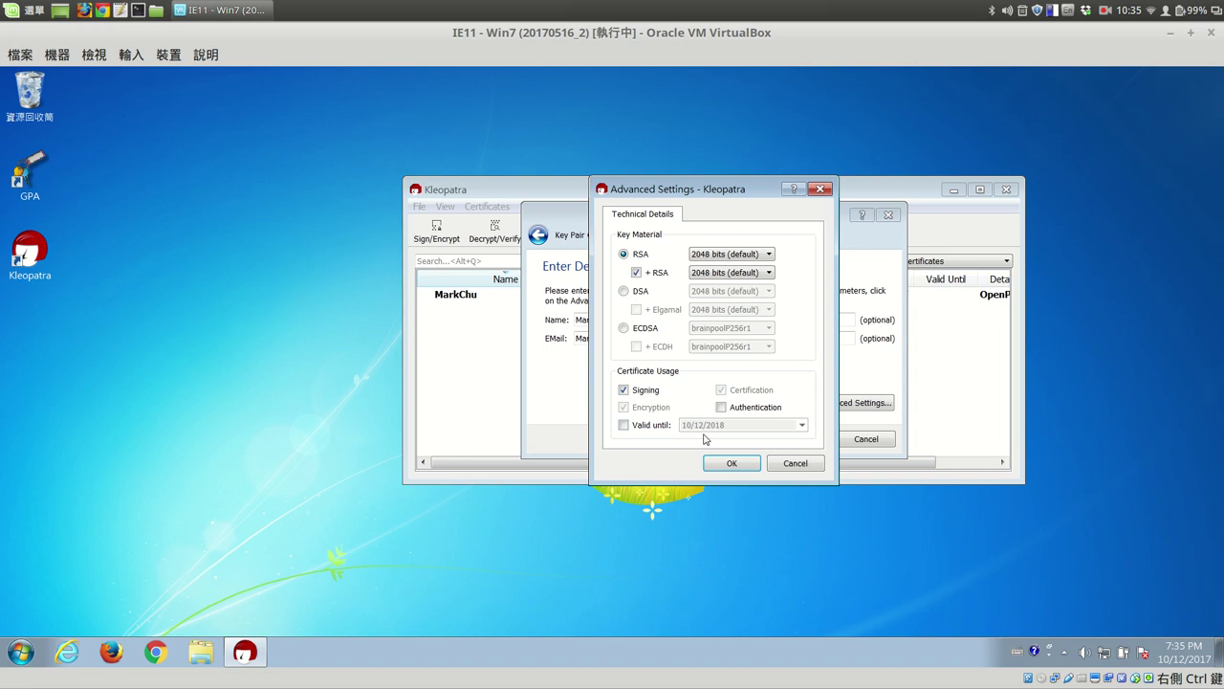
pyautogui.click(750, 464)
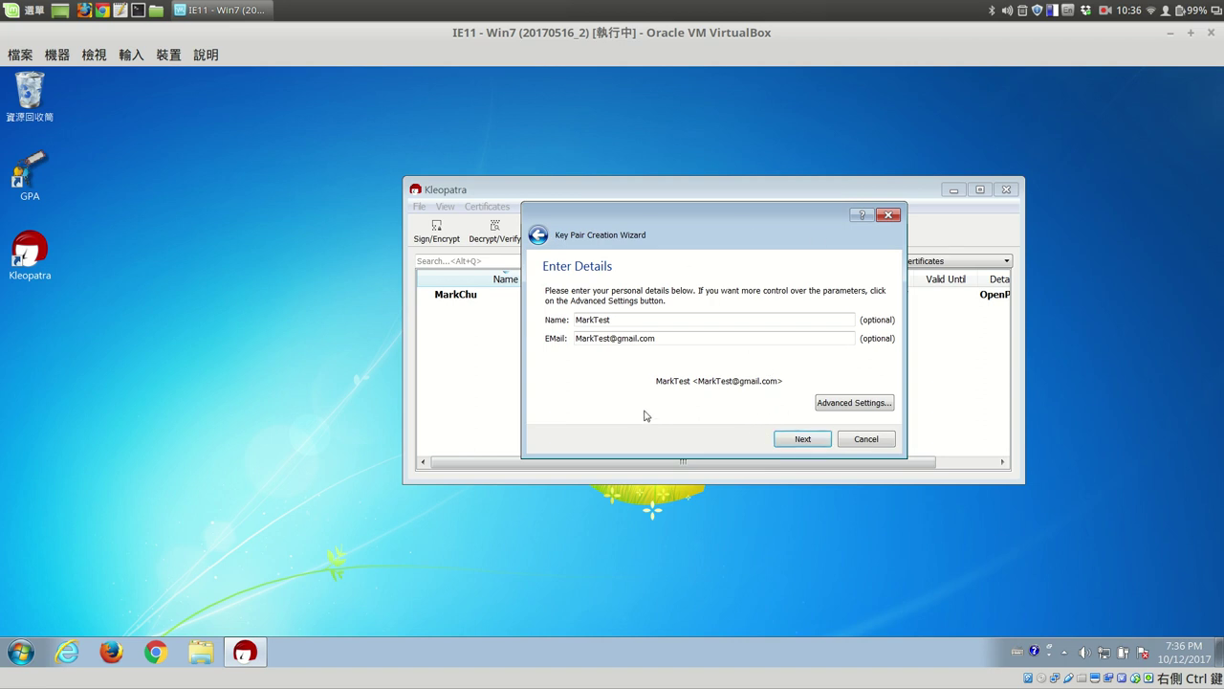
pyautogui.click(861, 405)
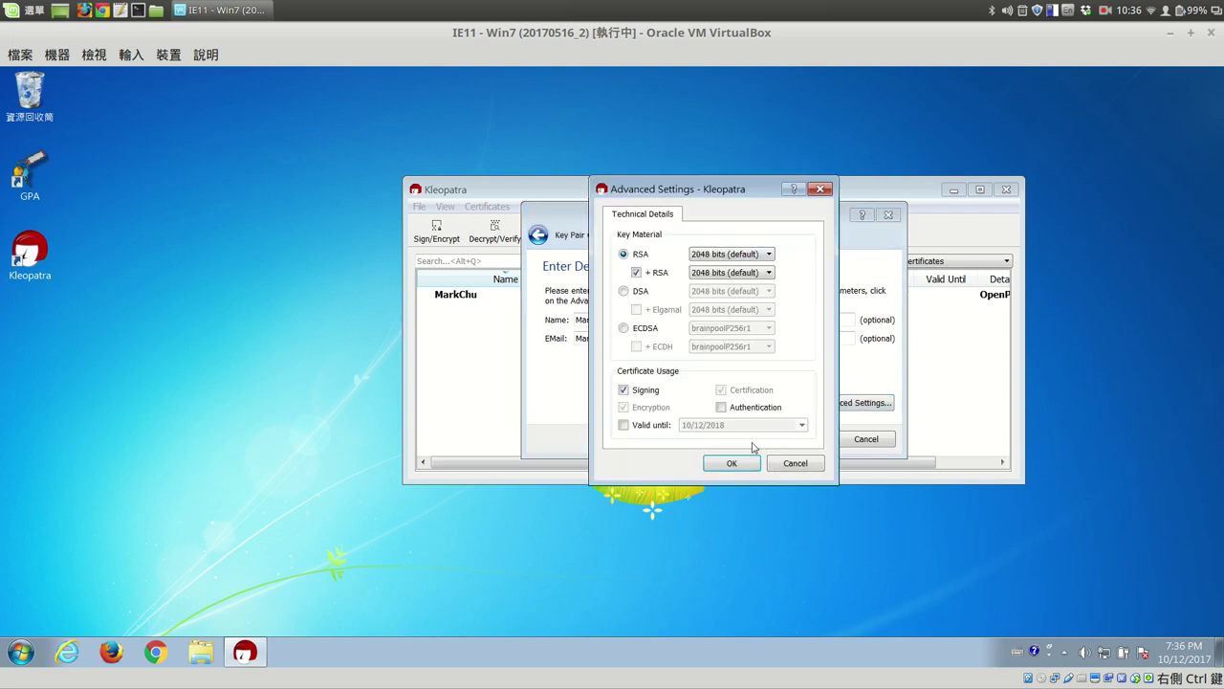
pyautogui.click(798, 466)
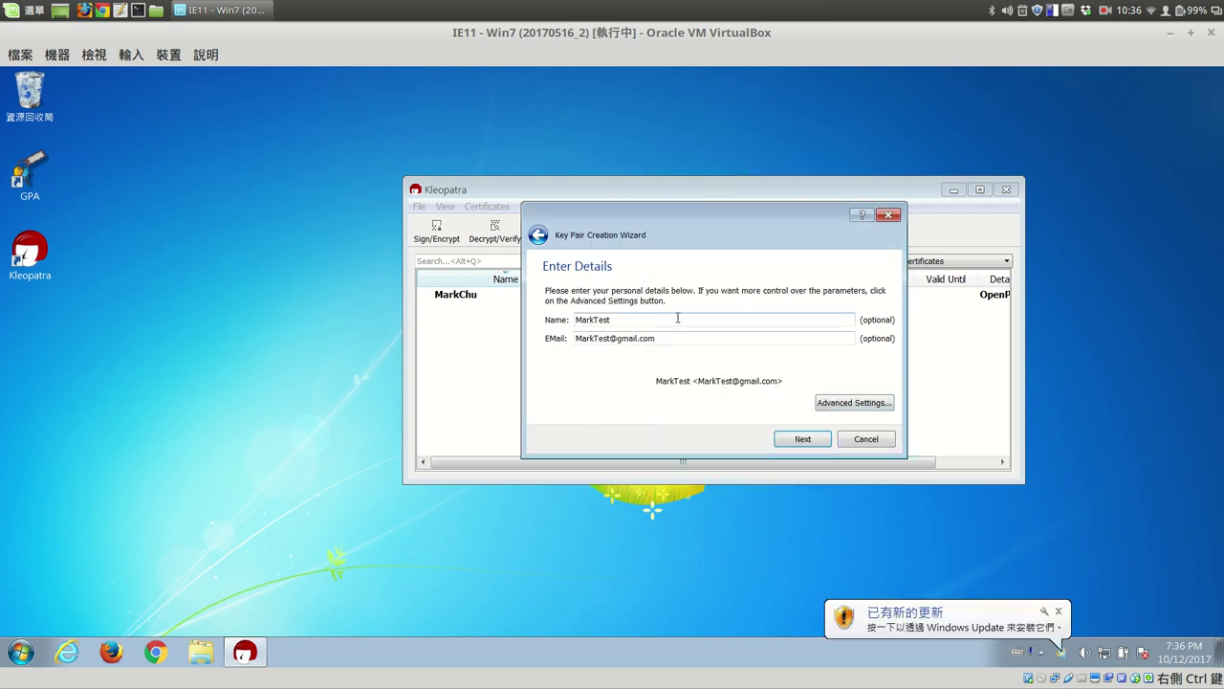
# Review the key parameters, toggling 'Show all details', and start creating the key pair.
pyautogui.click(804, 439)
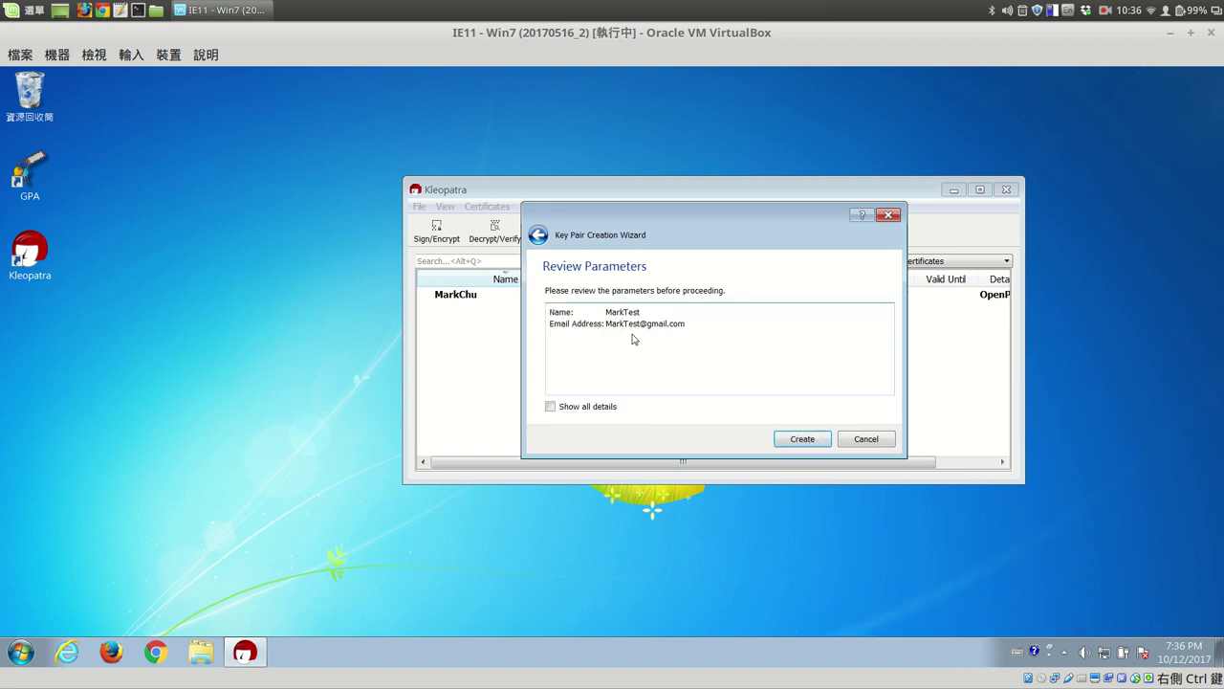
pyautogui.click(551, 407)
pyautogui.click(551, 407)
pyautogui.click(551, 408)
pyautogui.click(551, 407)
pyautogui.click(551, 408)
pyautogui.click(551, 408)
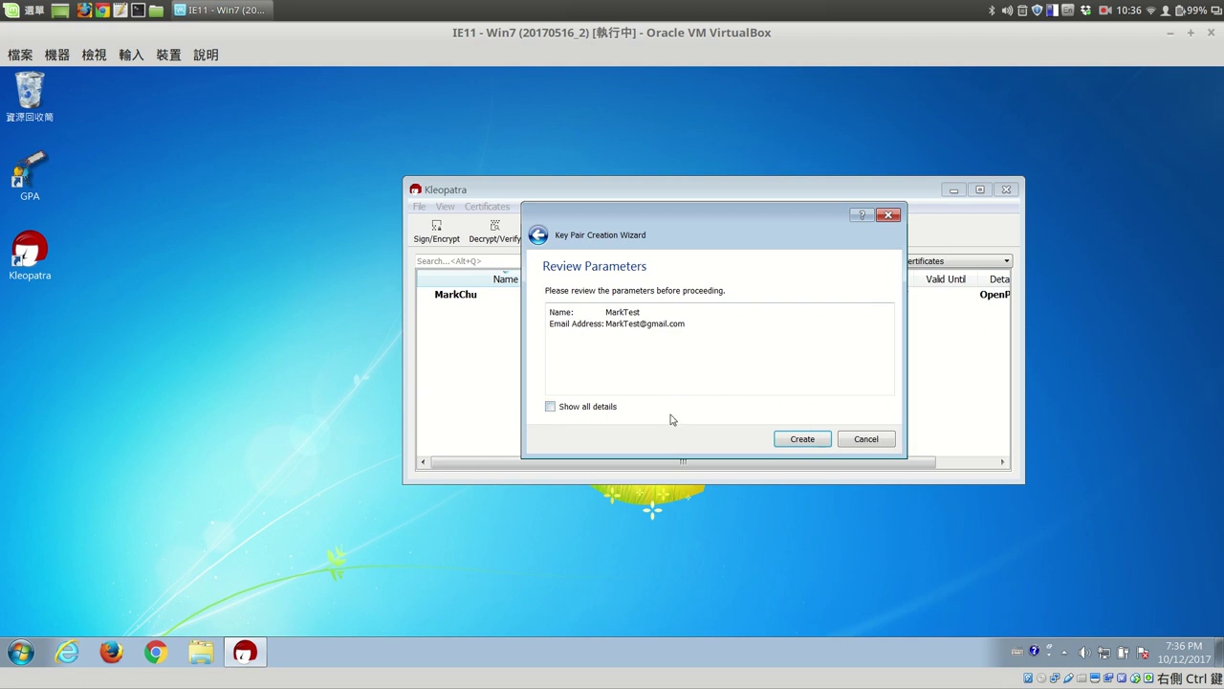
pyautogui.click(804, 439)
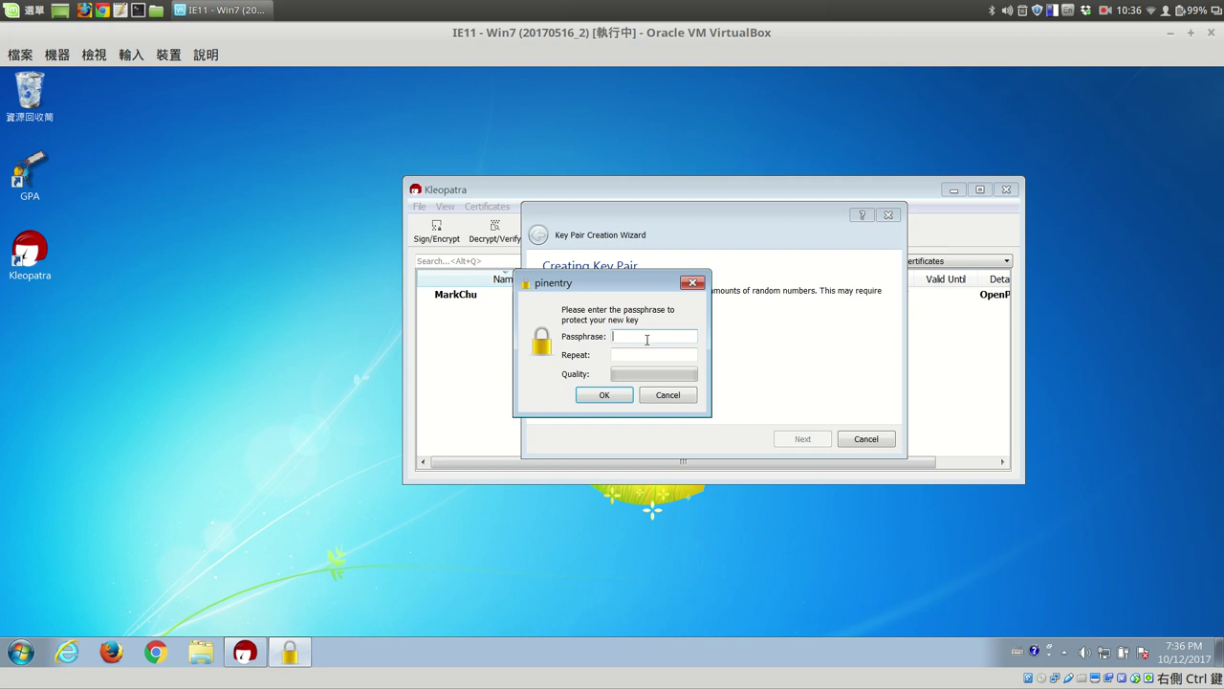
# Protect the new key with a passphrase entered and repeated in the pinentry dialog.
pyautogui.write('•••••••••••')
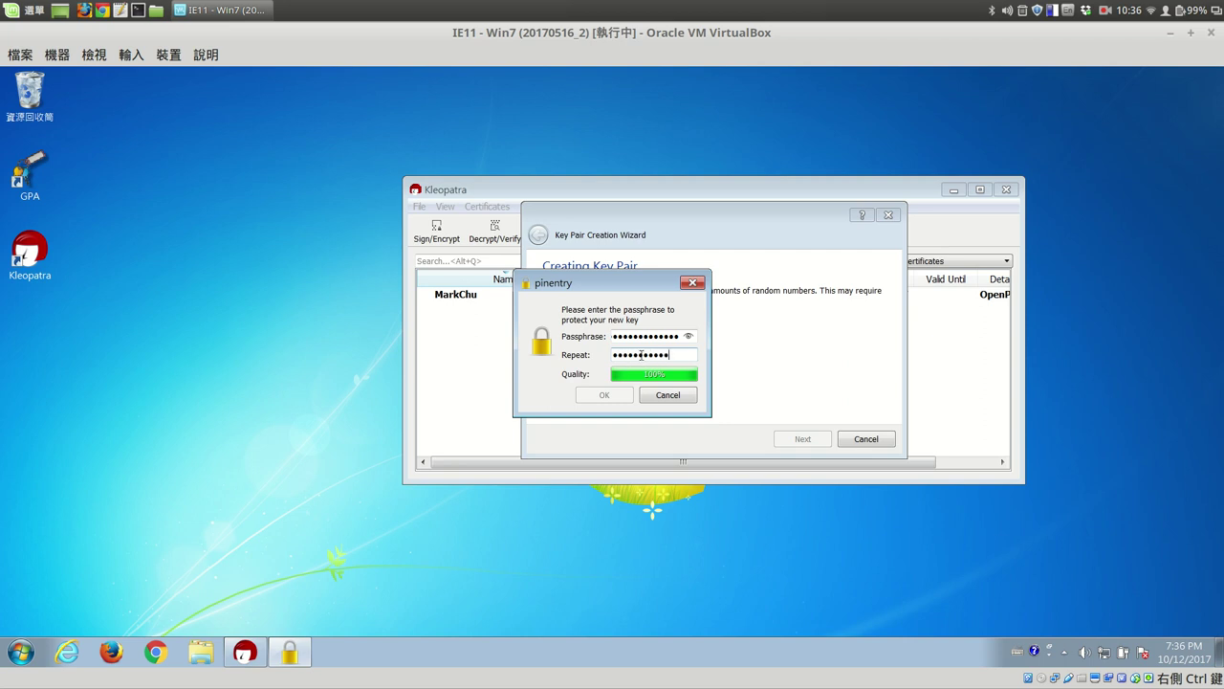
pyautogui.write('••')
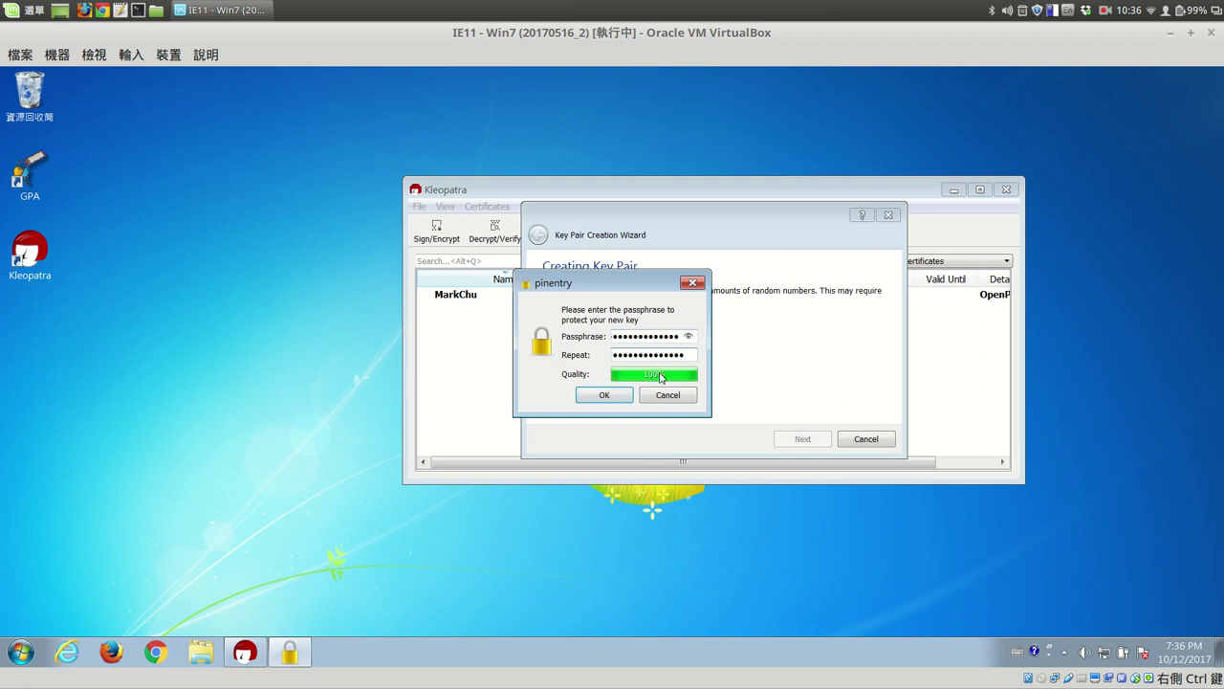
pyautogui.click(603, 396)
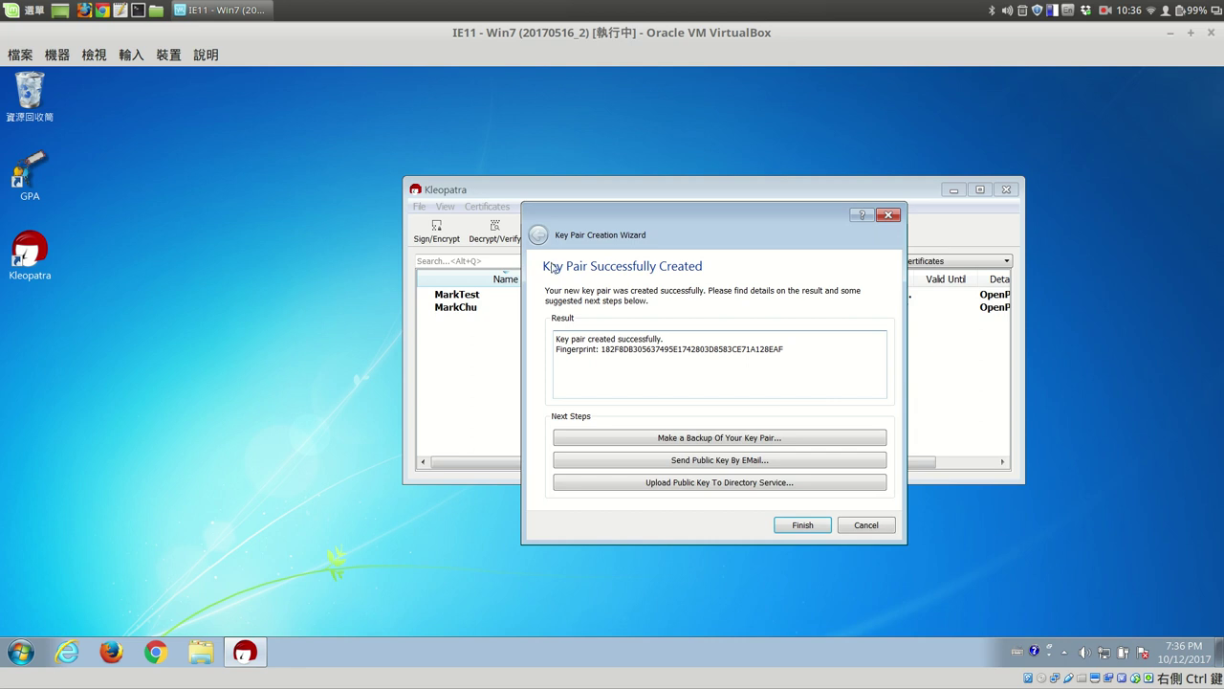
# Close the wizard, select the new certificate, and widen and reposition the Kleopatra window.
pyautogui.click(803, 526)
pyautogui.click(499, 296)
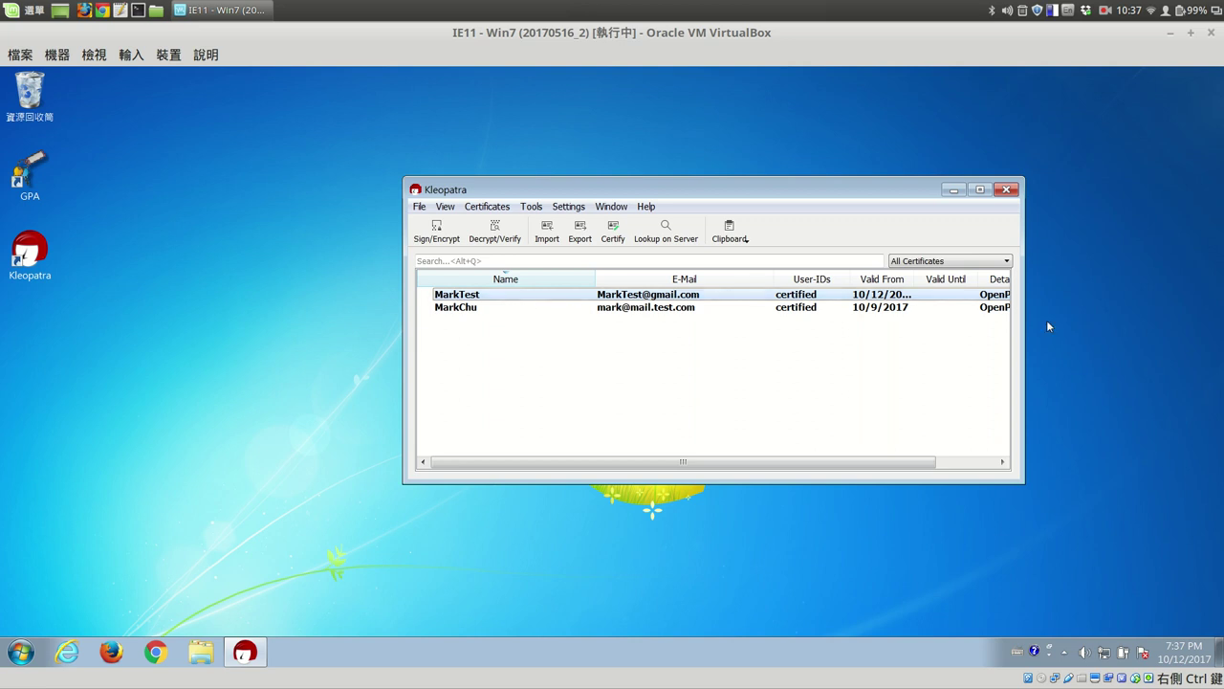
pyautogui.moveTo(1022, 327); pyautogui.dragTo(1203, 327)
pyautogui.moveTo(919, 191); pyautogui.dragTo(665, 186)
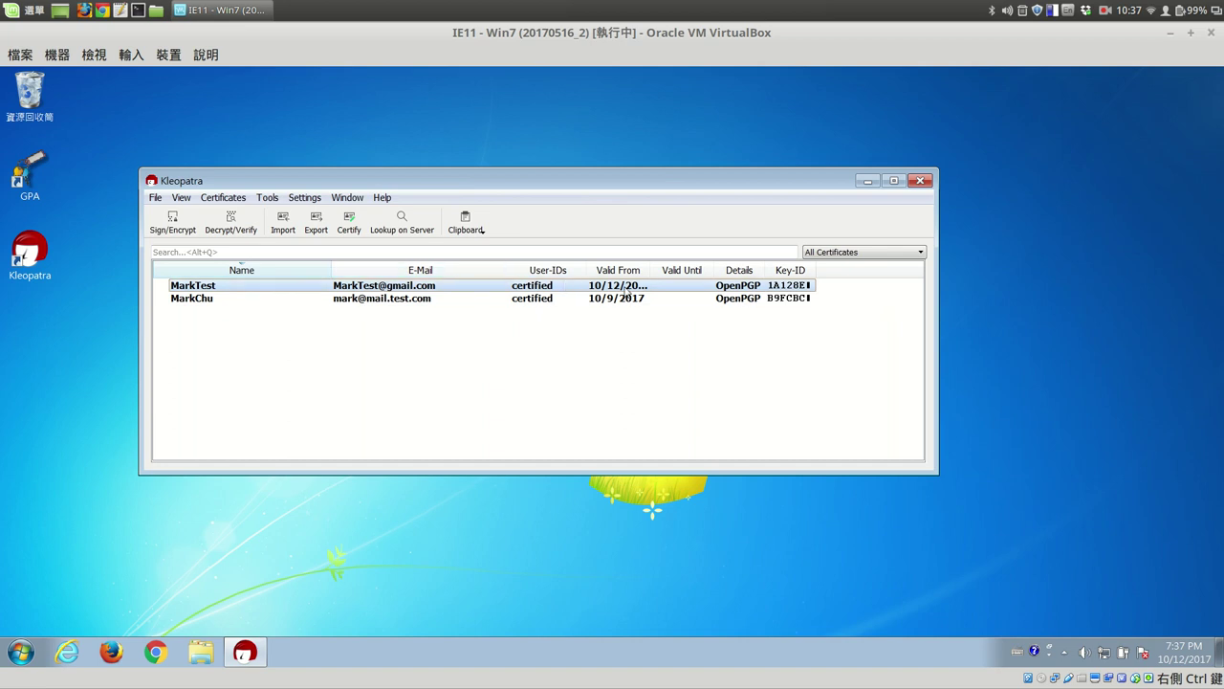
# Auto-fit the Valid From column so the full dates are visible.
pyautogui.moveTo(654, 270); pyautogui.dragTo(655, 270)
pyautogui.doubleClick(654, 269)
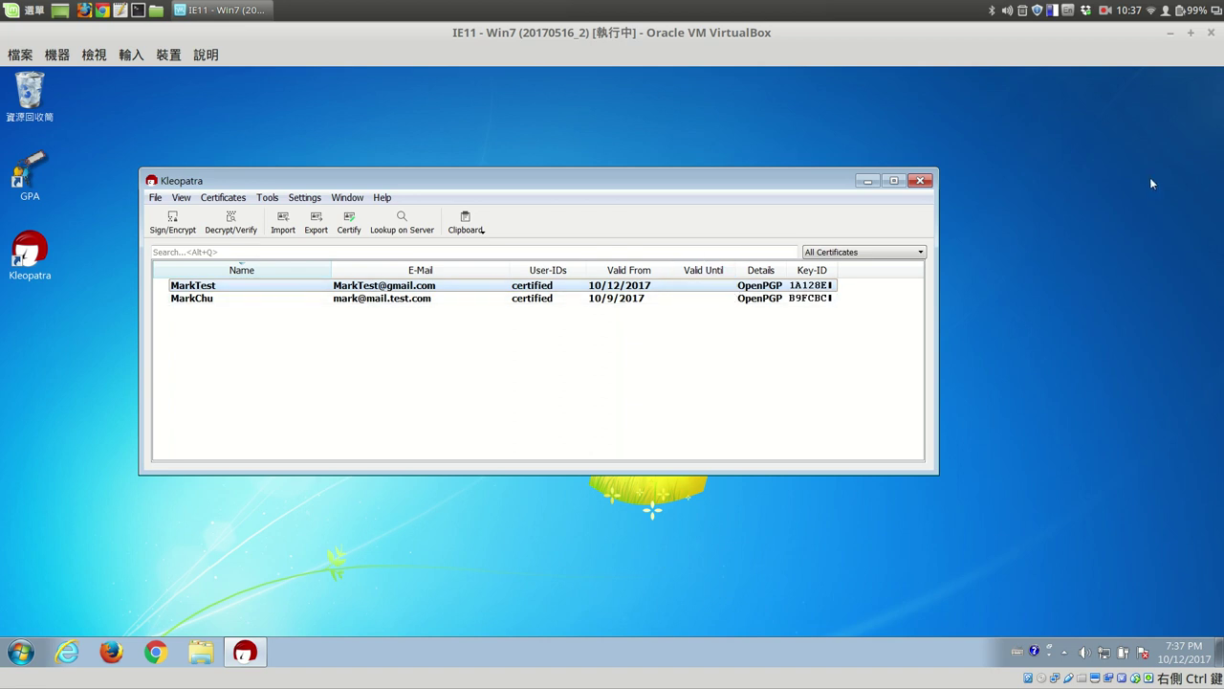
pyautogui.click(1113, 11)
pyautogui.click(1115, 47)
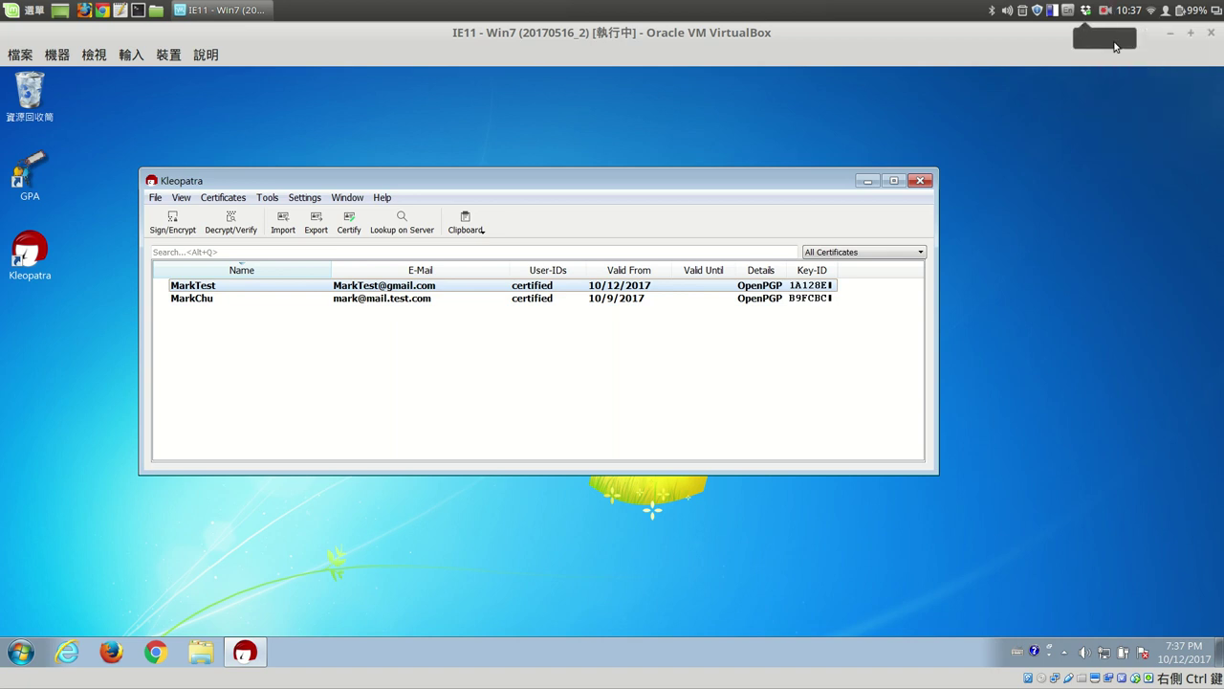